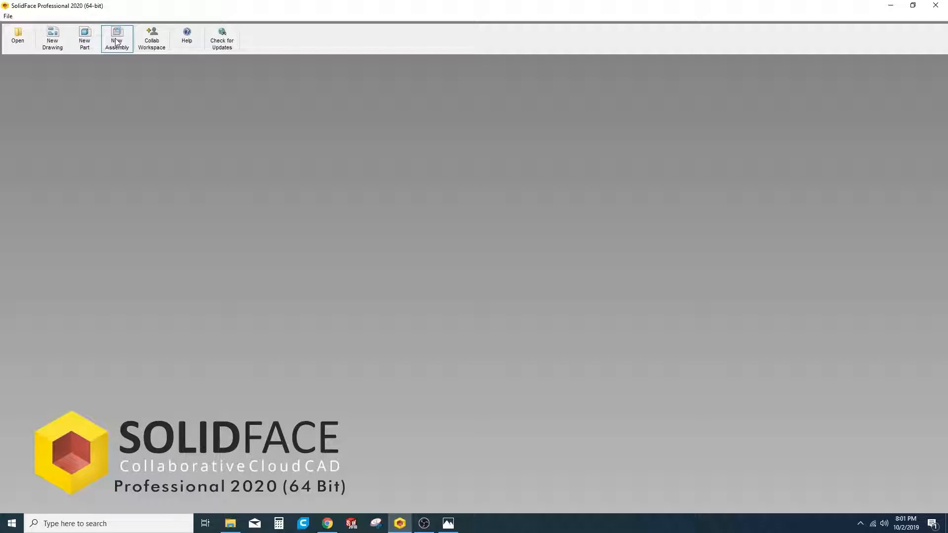
# Create a new assembly and insert the ASSY1 assembly as a component.
pyautogui.click(117, 41)
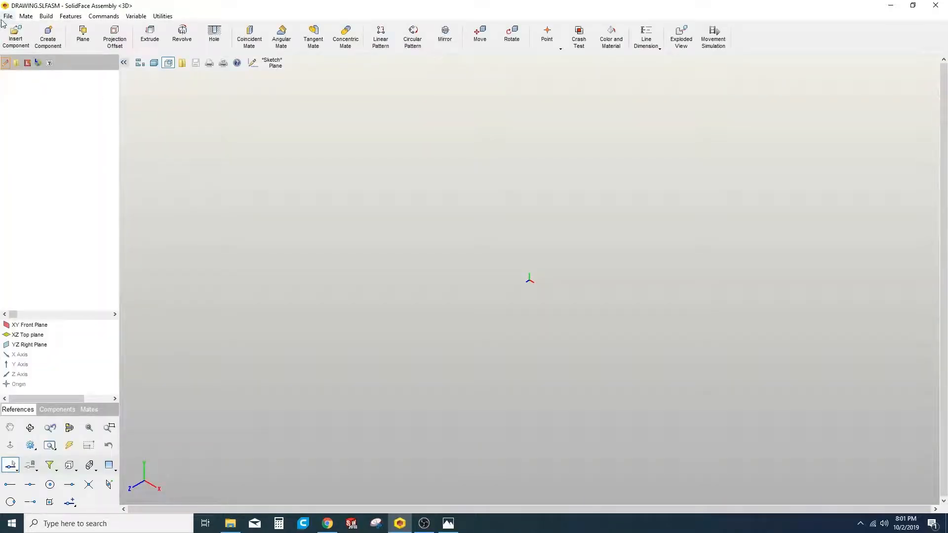
pyautogui.click(17, 35)
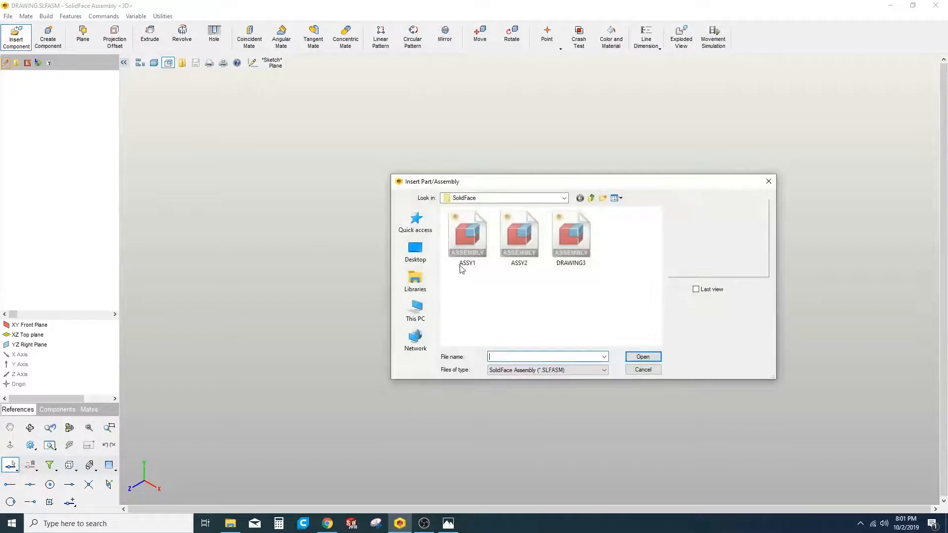
pyautogui.click(478, 241)
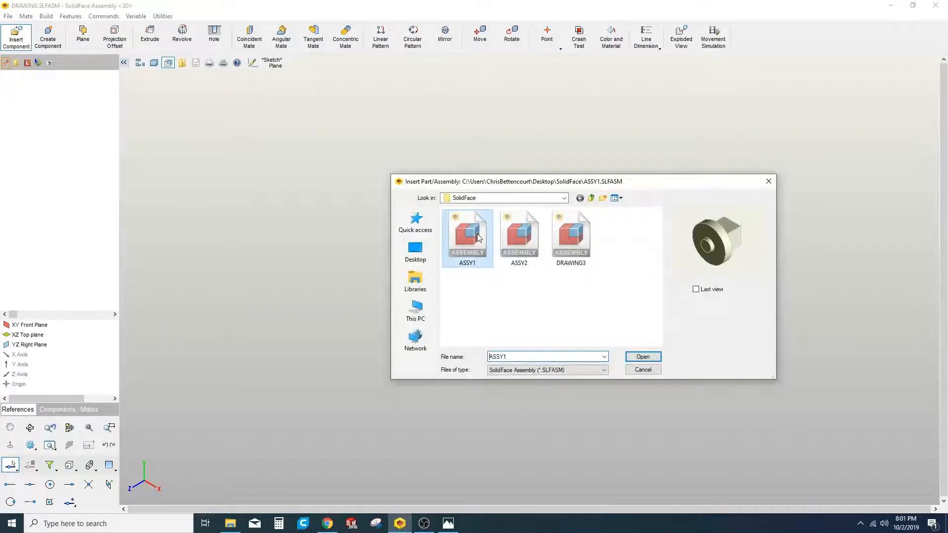
pyautogui.click(643, 357)
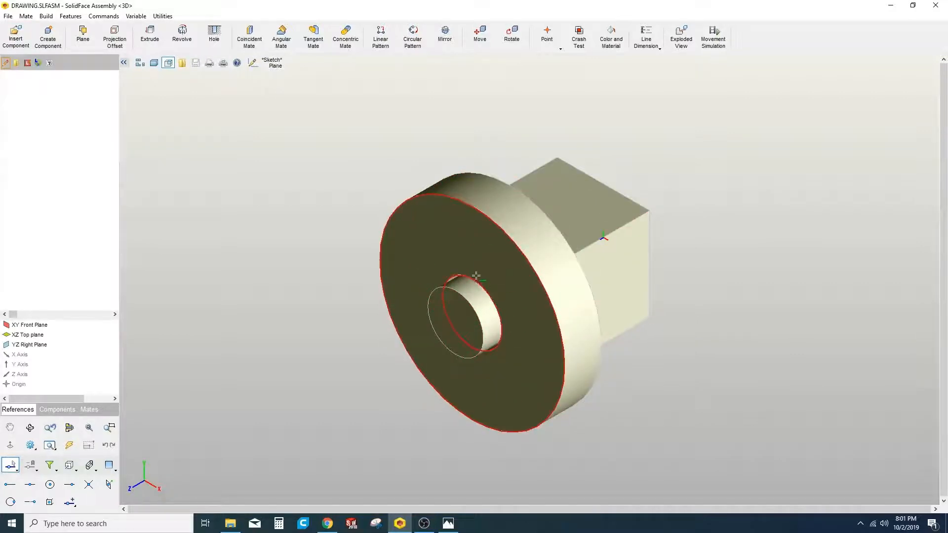
# Start a linear pattern of the ASSY1 instance, with its first direction along the block's top rear edge, reversed to point outward along X.
pyautogui.click(381, 39)
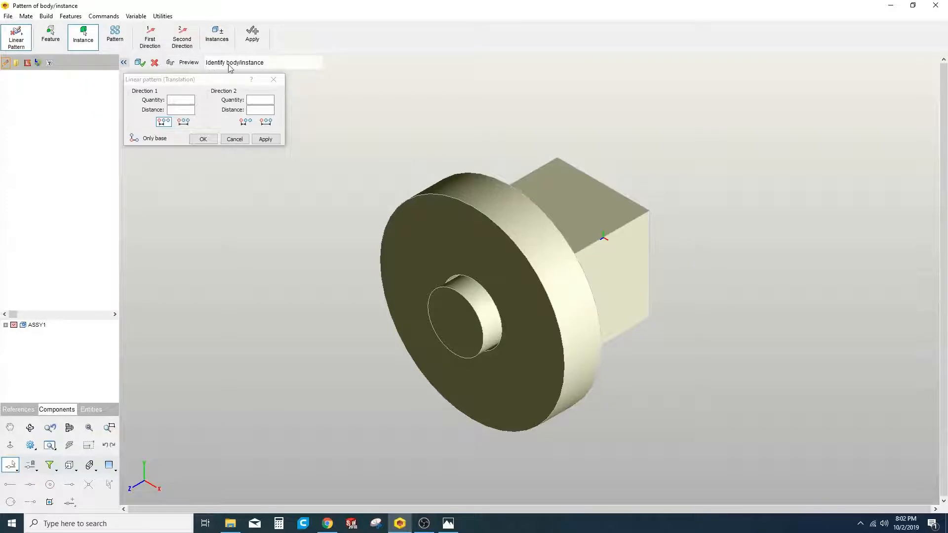
pyautogui.click(486, 244)
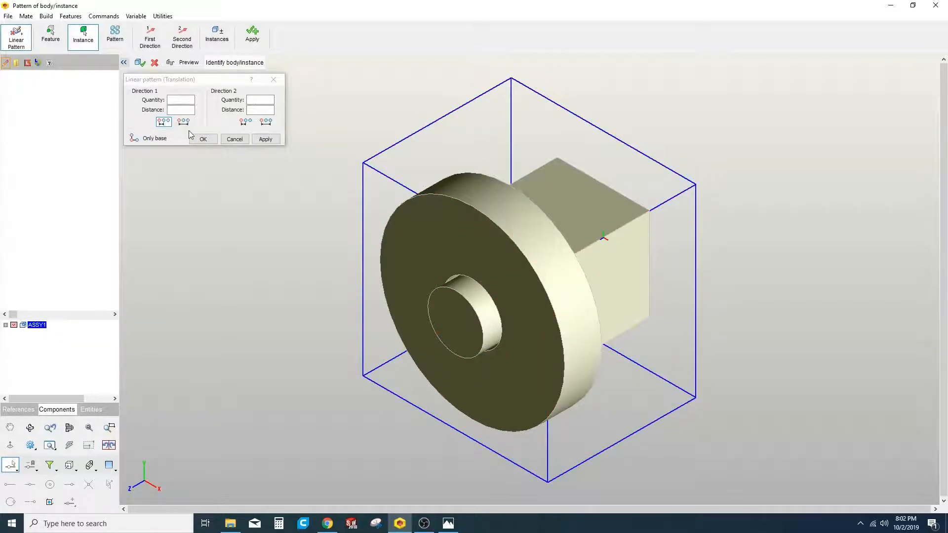
pyautogui.click(149, 39)
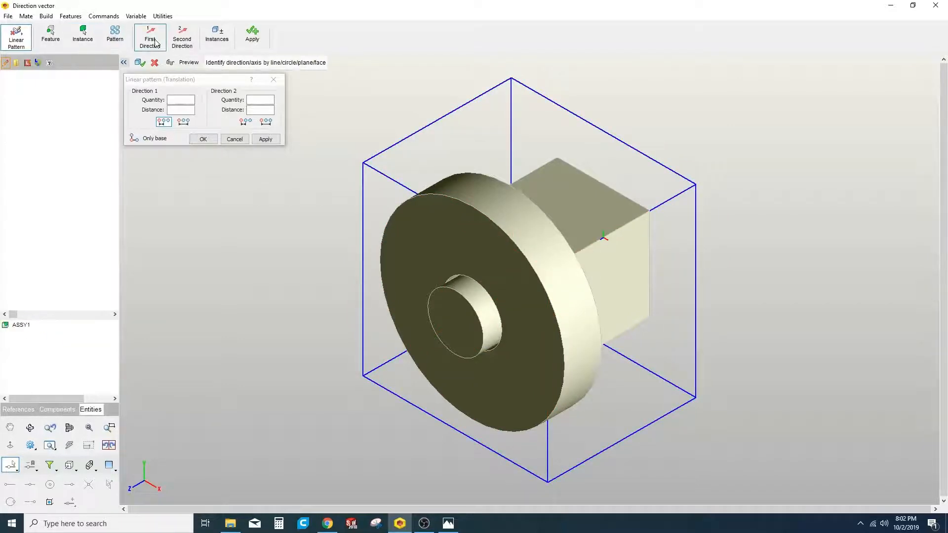
pyautogui.click(588, 175)
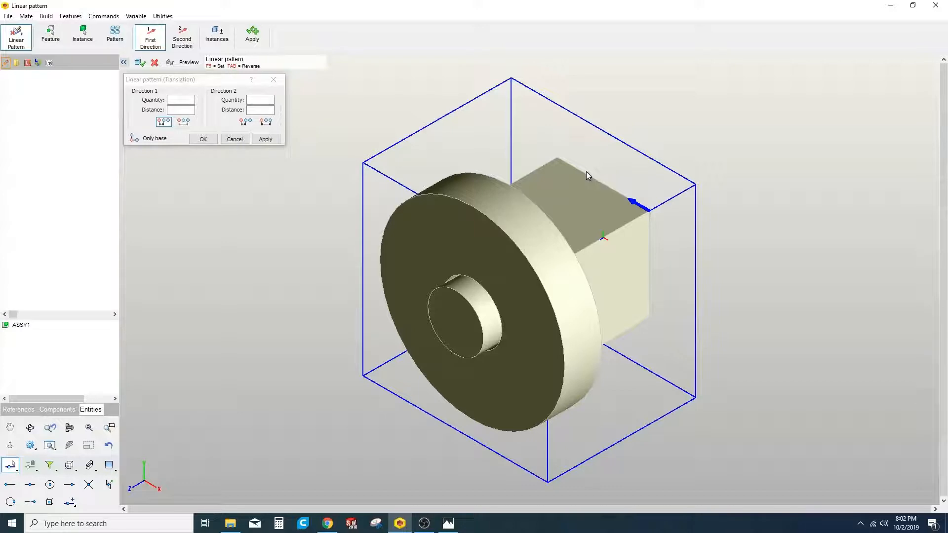
pyautogui.press('Tab')
# Set the first direction to quantity 2 and distance 150, preview the copies, and apply the linear pattern.
pyautogui.click(182, 97)
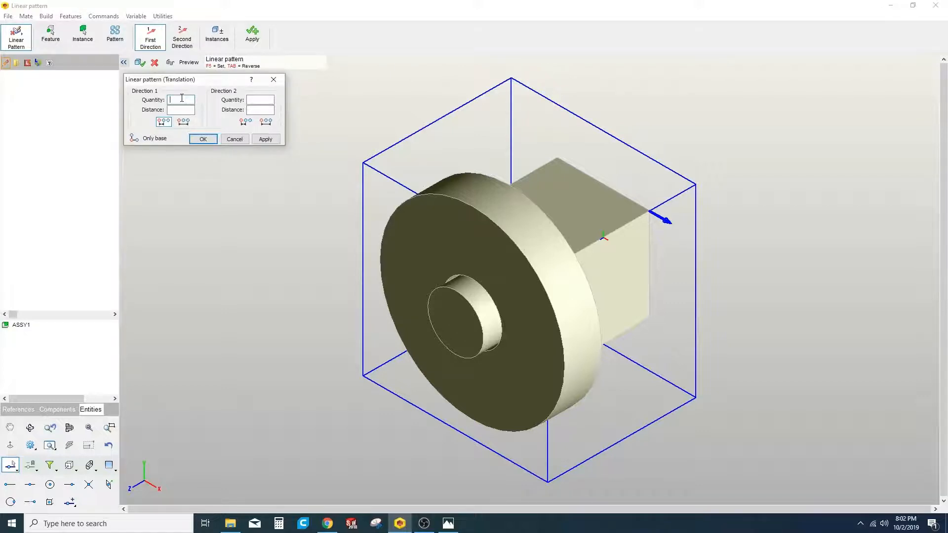
pyautogui.click(172, 110)
pyautogui.write('150')
pyautogui.click(202, 139)
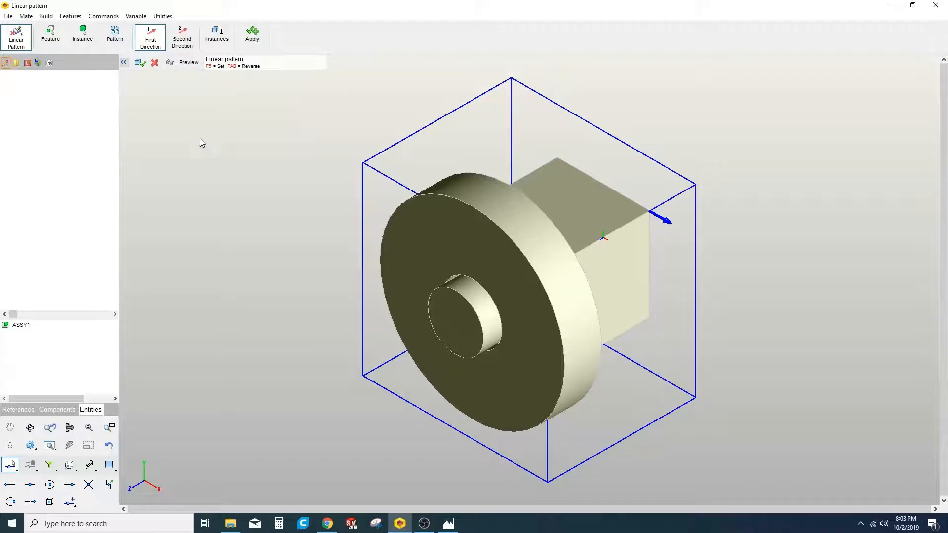
pyautogui.click(188, 63)
pyautogui.scroll(-4, 246, 262)
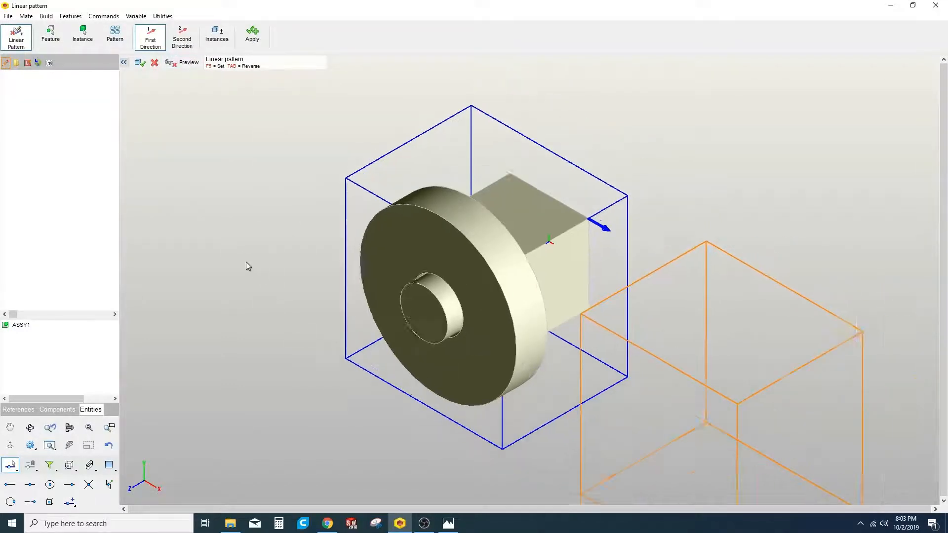
pyautogui.scroll(-1, 309, 198)
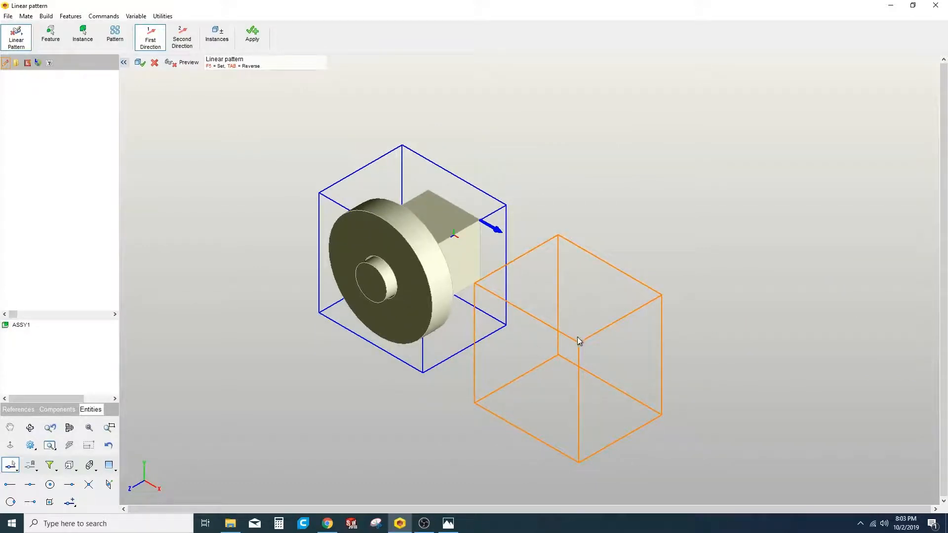
pyautogui.click(141, 63)
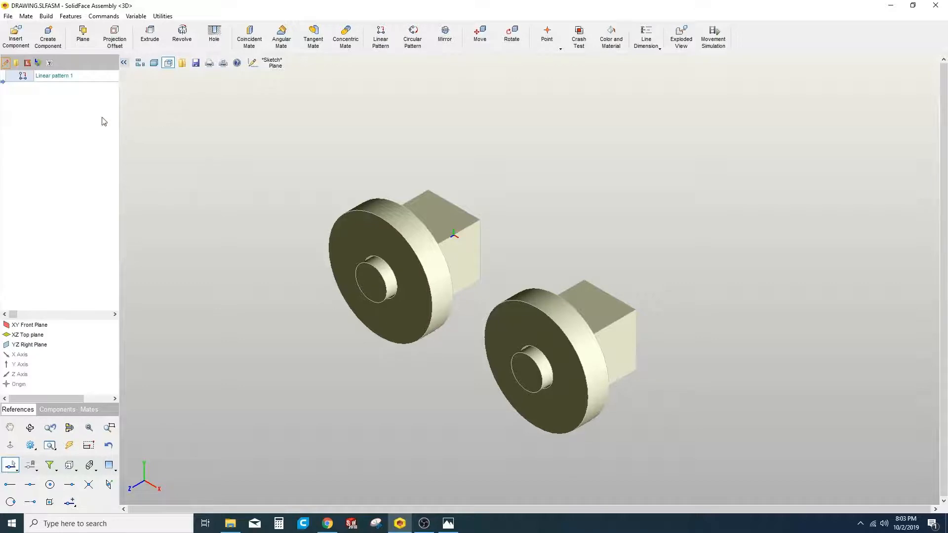
# Edit the linear pattern to a first-direction distance of 200, and undo the whole pattern.
pyautogui.click(63, 76)
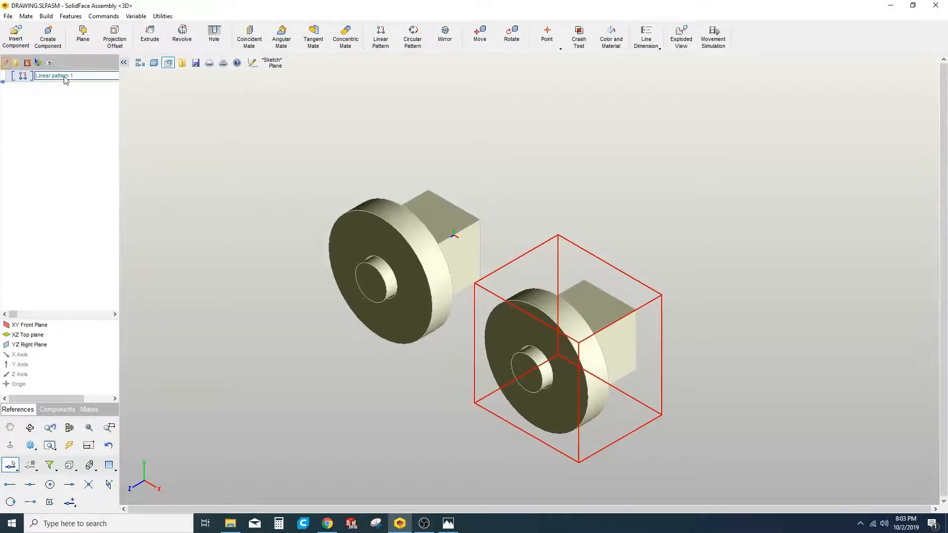
pyautogui.doubleClick(65, 77)
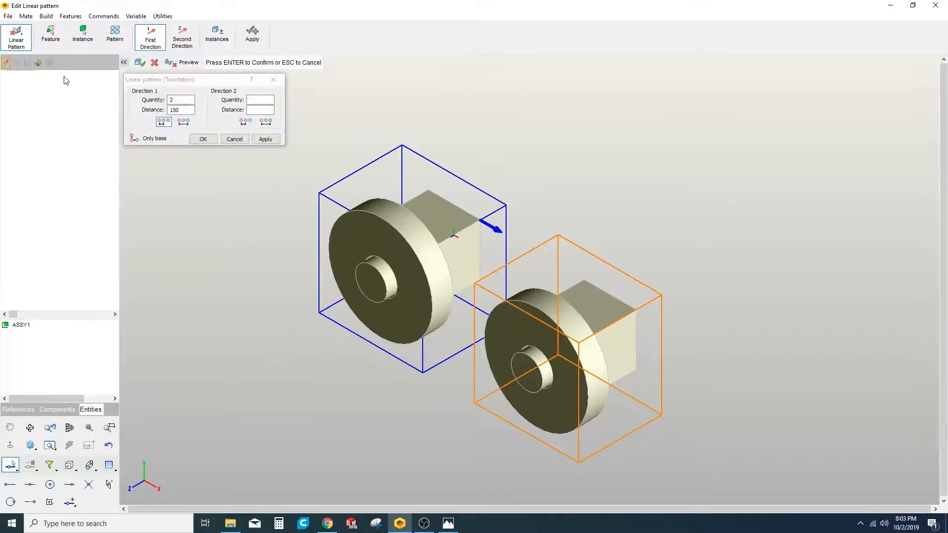
pyautogui.doubleClick(185, 110)
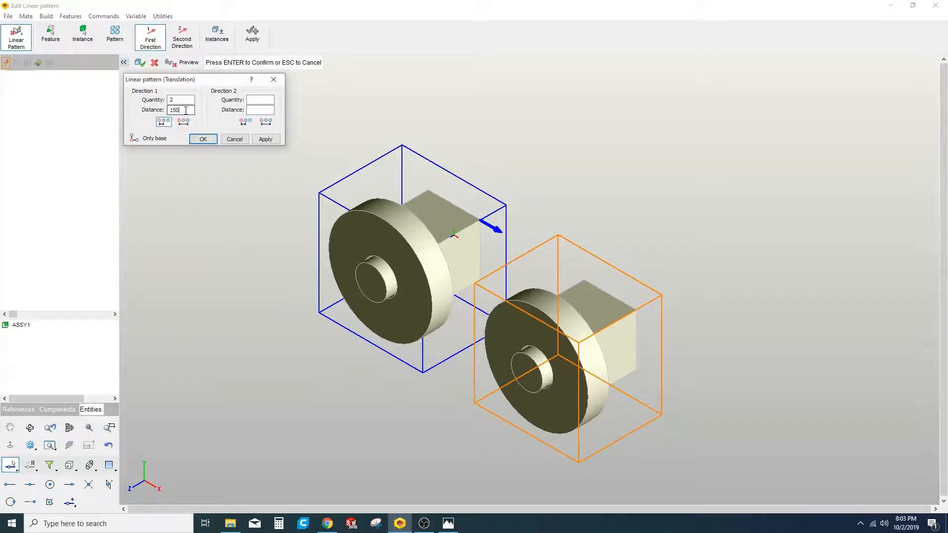
pyautogui.write('200')
pyautogui.click(203, 140)
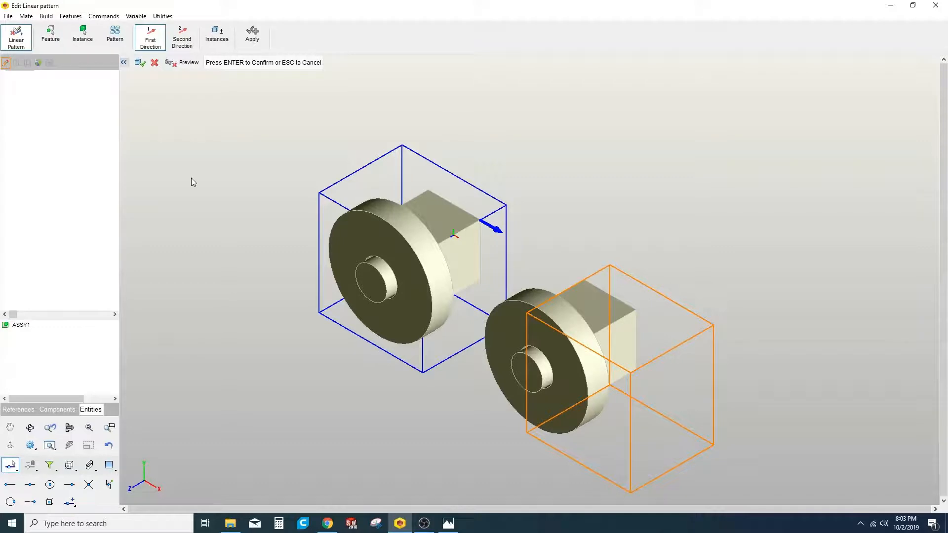
pyautogui.click(140, 62)
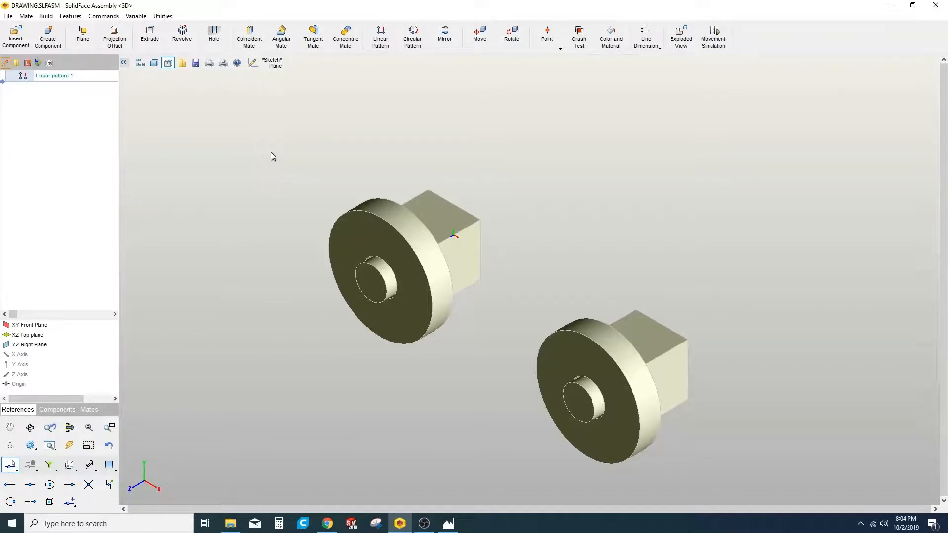
pyautogui.hotkey('ctrl', 'z')
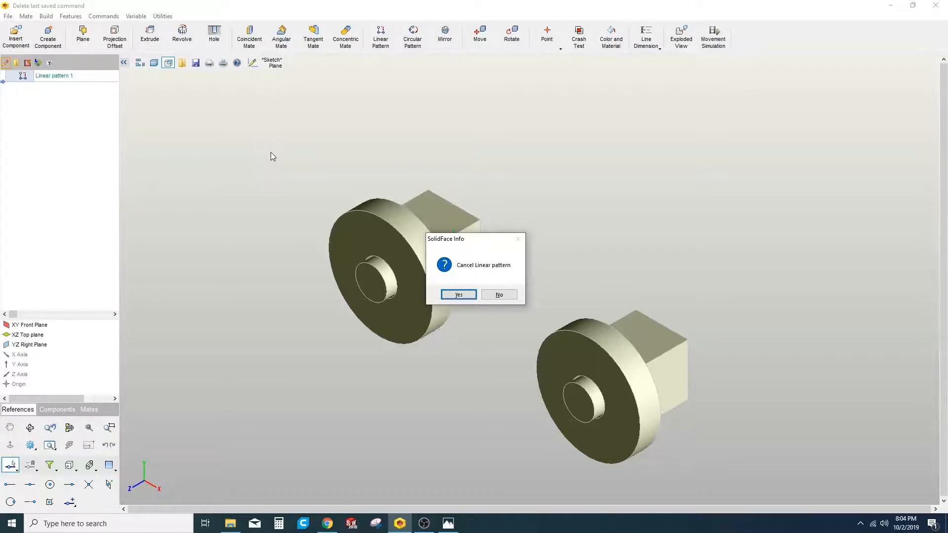
pyautogui.press('Return')
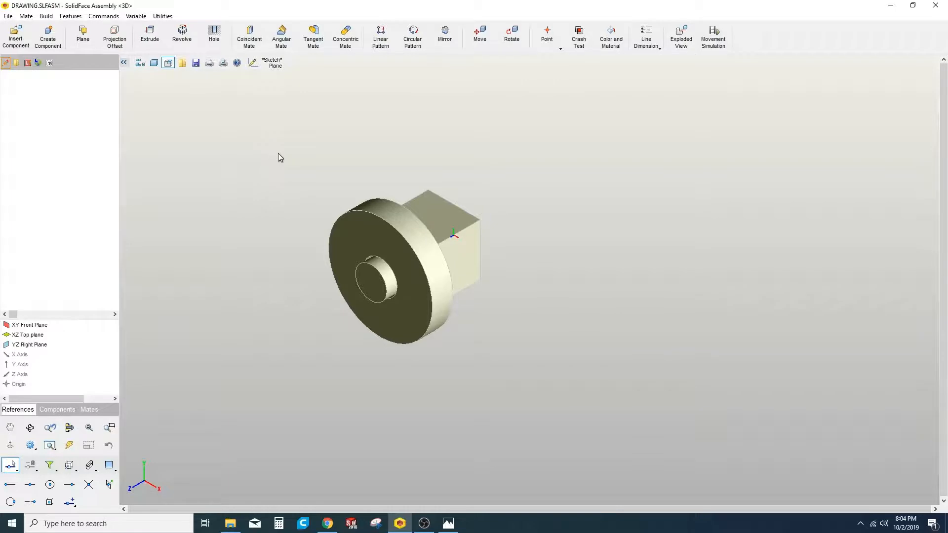
# Start a linear pattern of ASSY1 with quantity 2 and distance 200 along the block's top rear edge, reversed to point outward along X.
pyautogui.click(384, 47)
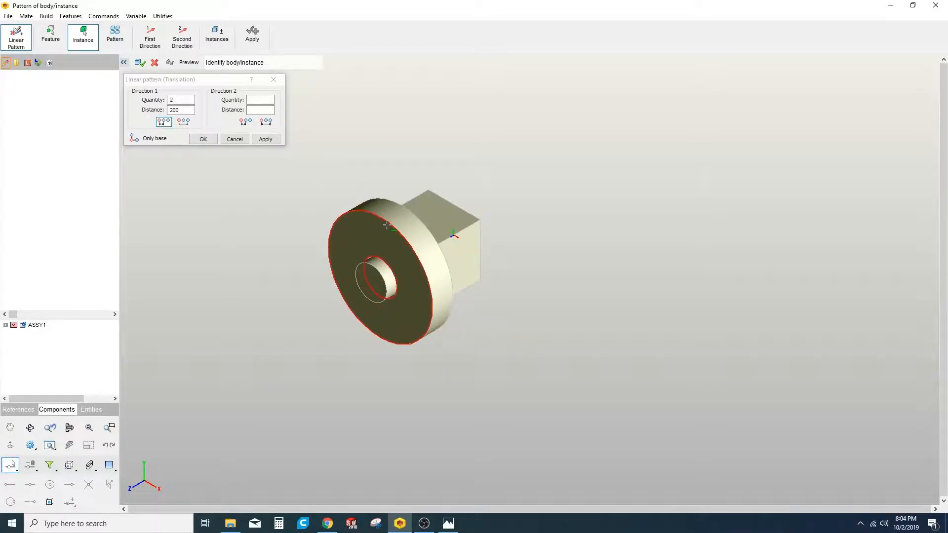
pyautogui.click(388, 226)
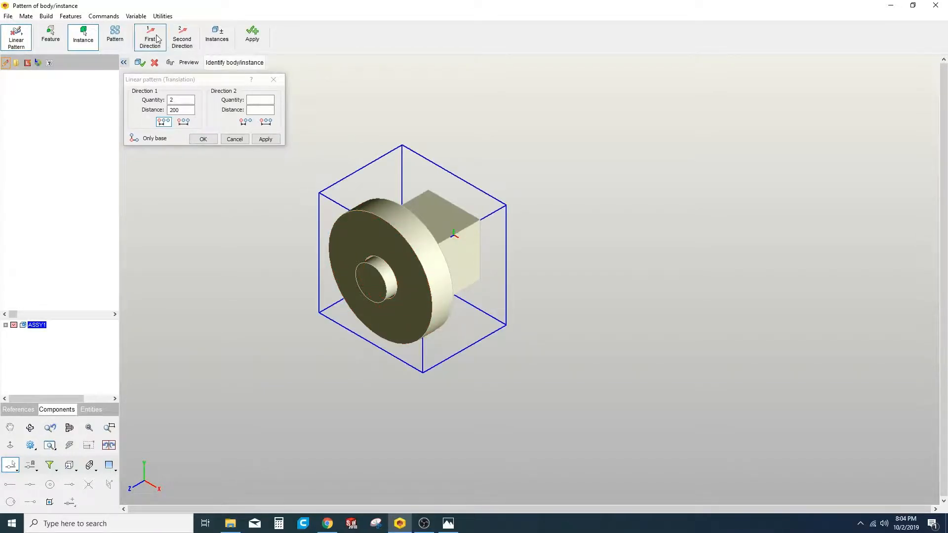
pyautogui.click(149, 37)
pyautogui.click(464, 212)
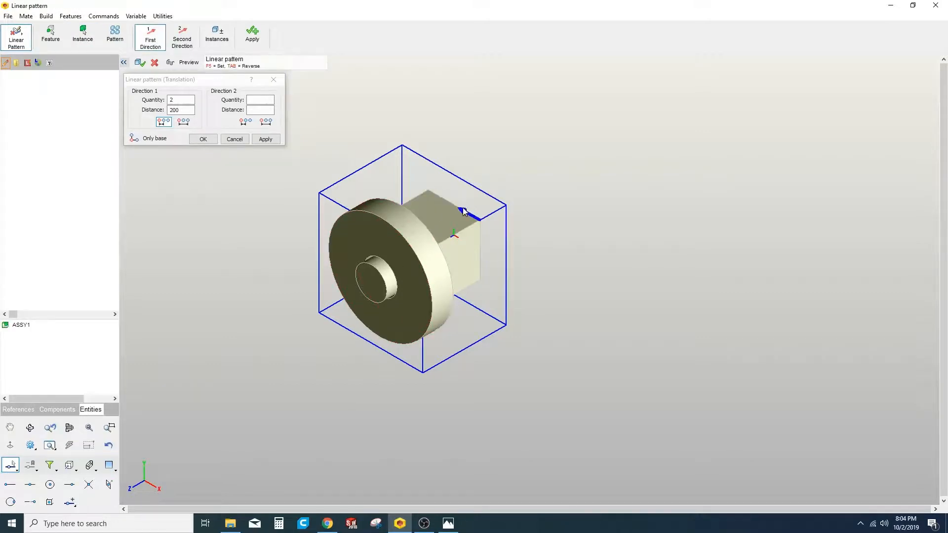
pyautogui.press('Tab')
# Add a second direction along the block's top side edge with quantity 2 and distance 150, and apply the linear pattern.
pyautogui.click(182, 36)
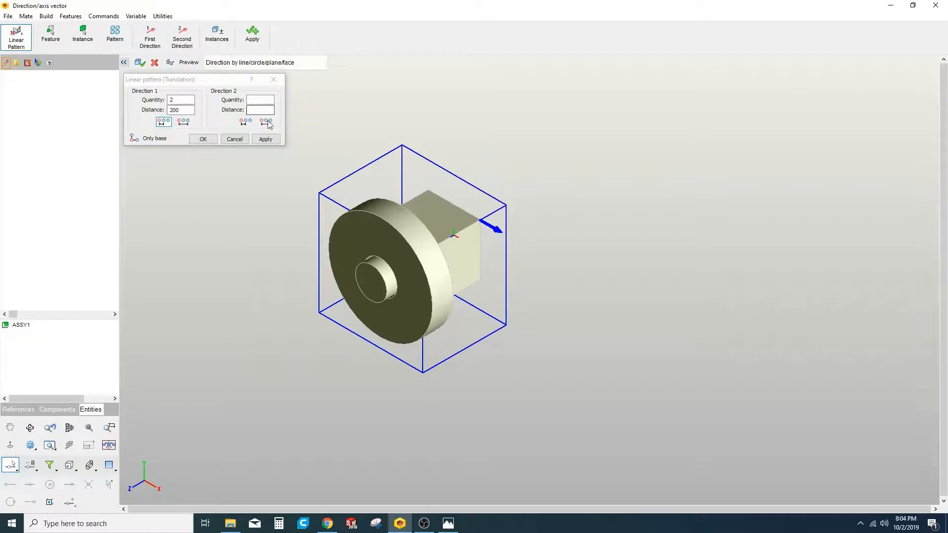
pyautogui.click(461, 235)
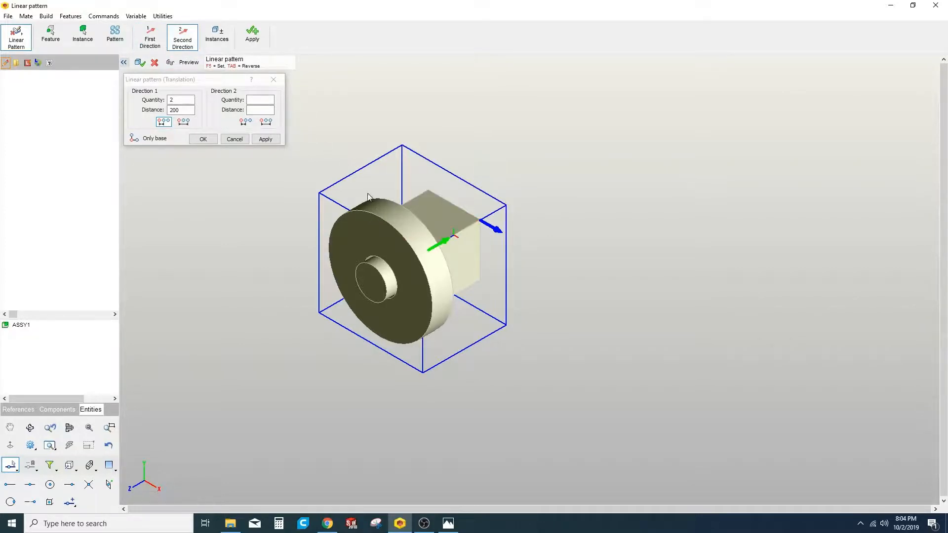
pyautogui.click(255, 99)
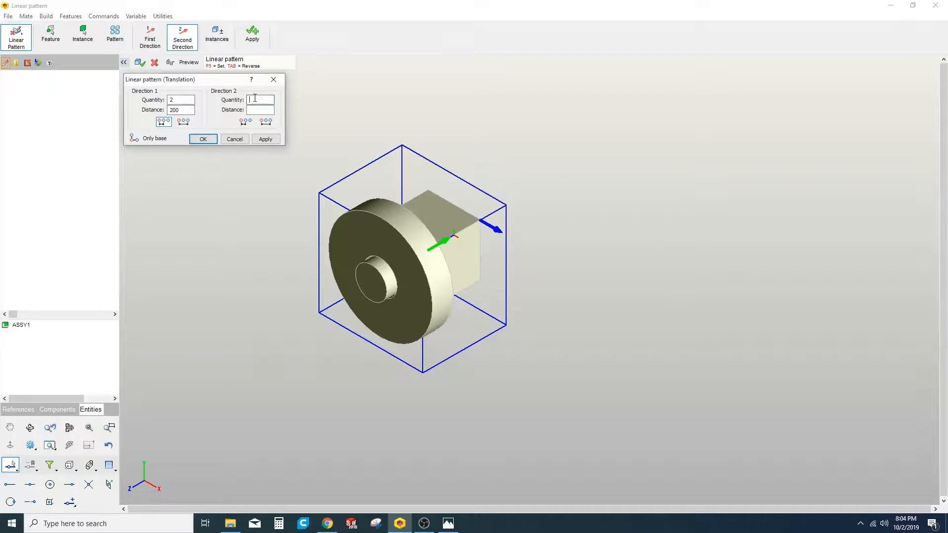
pyautogui.write('2')
pyautogui.click(260, 111)
pyautogui.write('150')
pyautogui.click(202, 141)
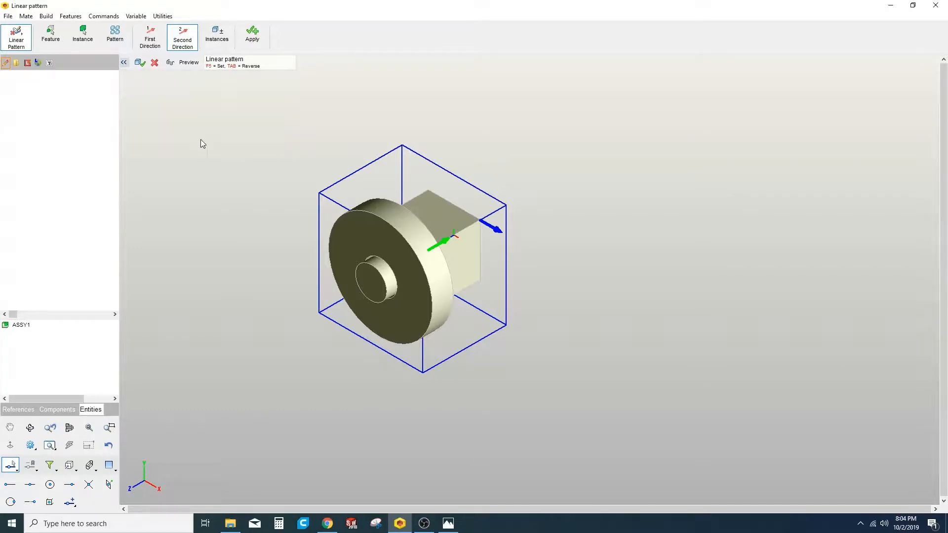
pyautogui.click(185, 63)
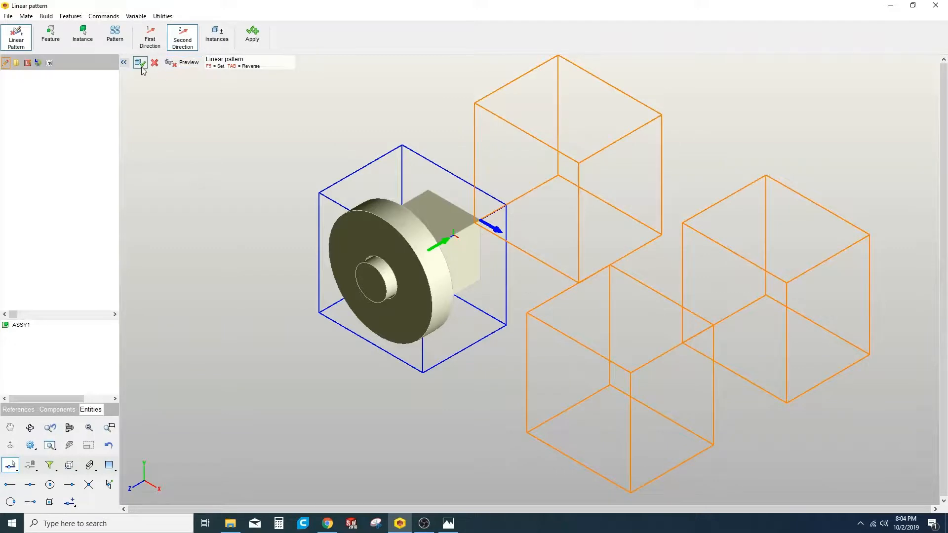
pyautogui.click(141, 63)
pyautogui.scroll(-3, 226, 230)
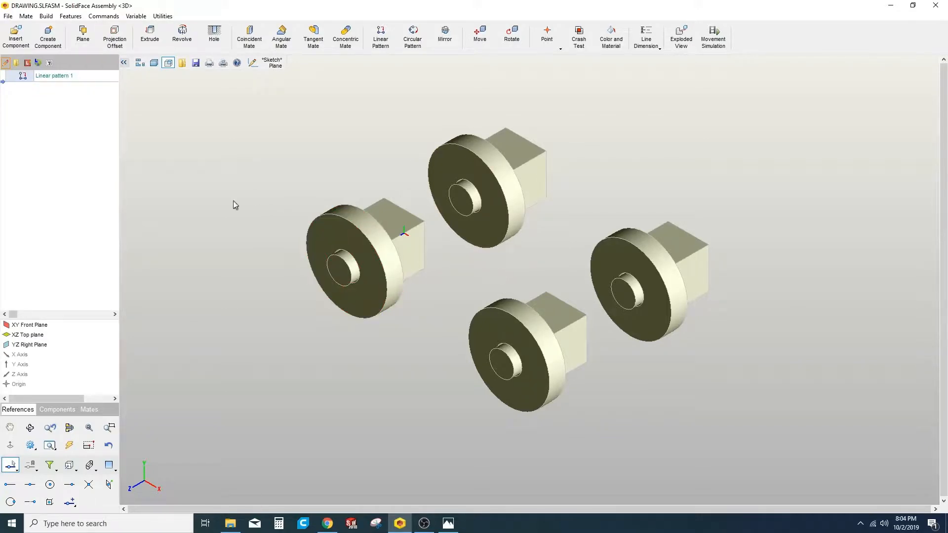
# Edit the linear pattern to use the Only base option, and apply the change.
pyautogui.doubleClick(82, 76)
pyautogui.click(67, 78)
pyautogui.doubleClick(67, 79)
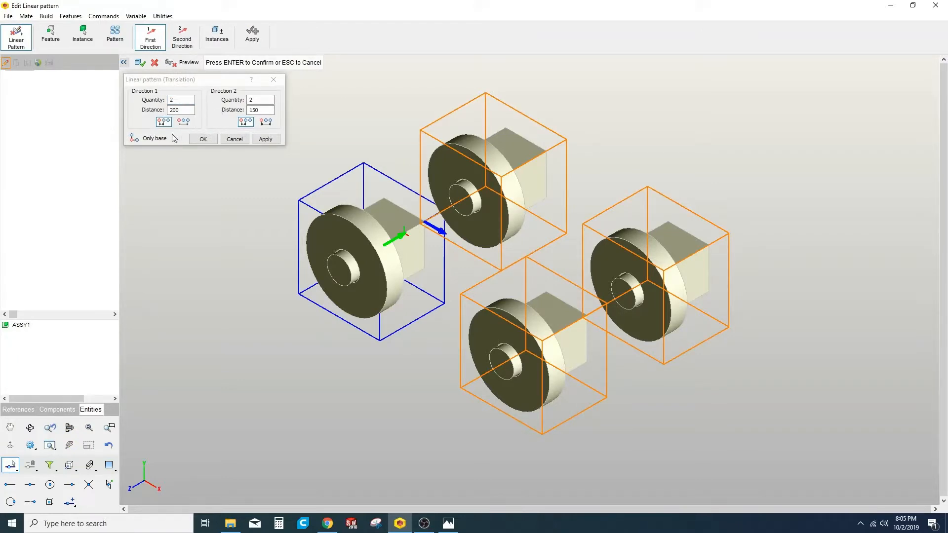
pyautogui.click(133, 140)
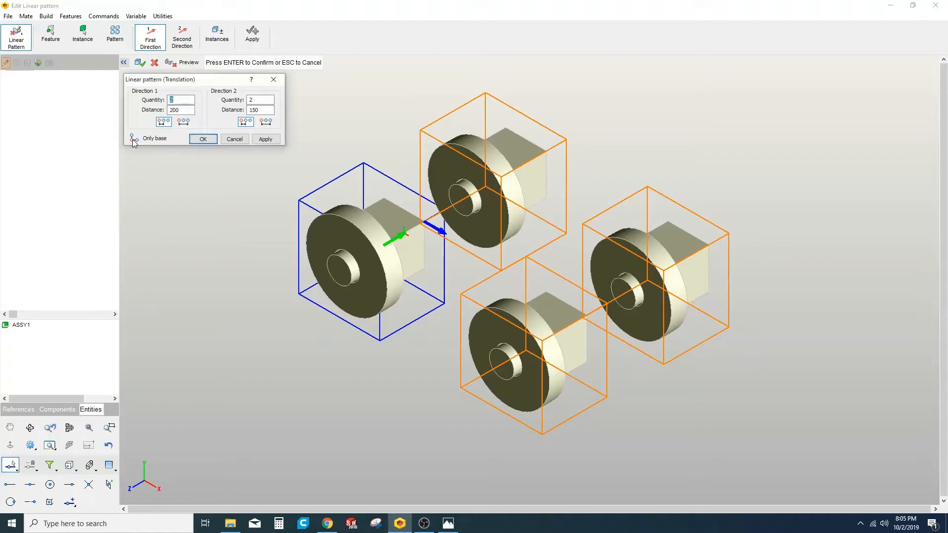
pyautogui.click(197, 141)
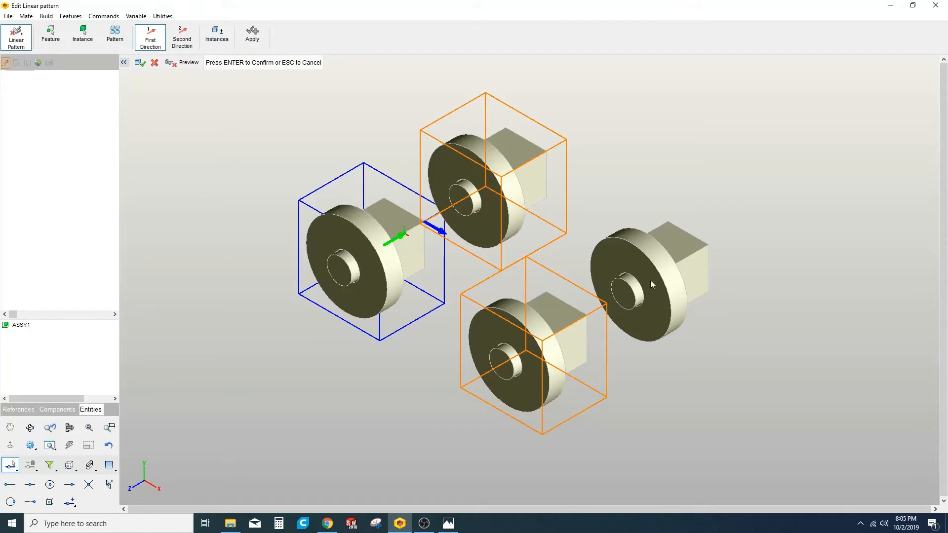
pyautogui.click(140, 63)
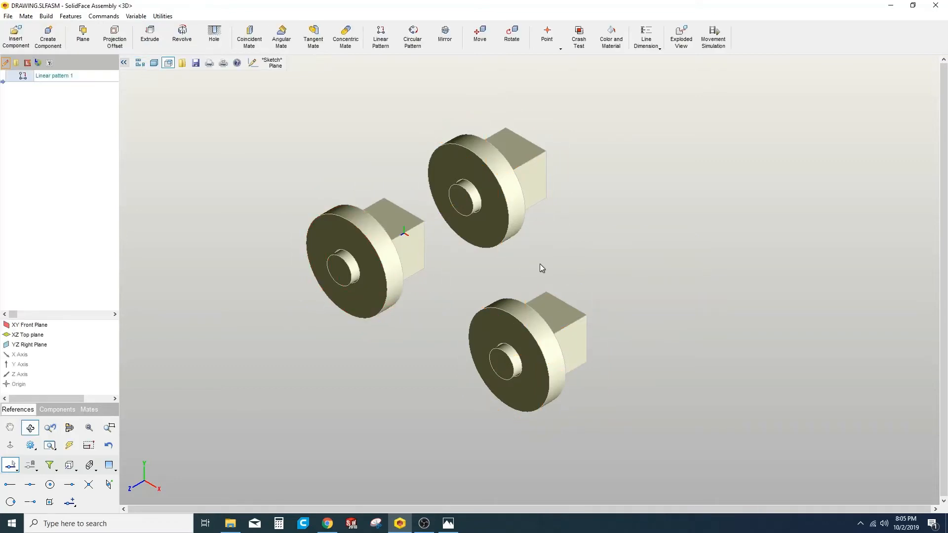
pyautogui.moveTo(540, 264); pyautogui.dragTo(544, 291, button='middle')
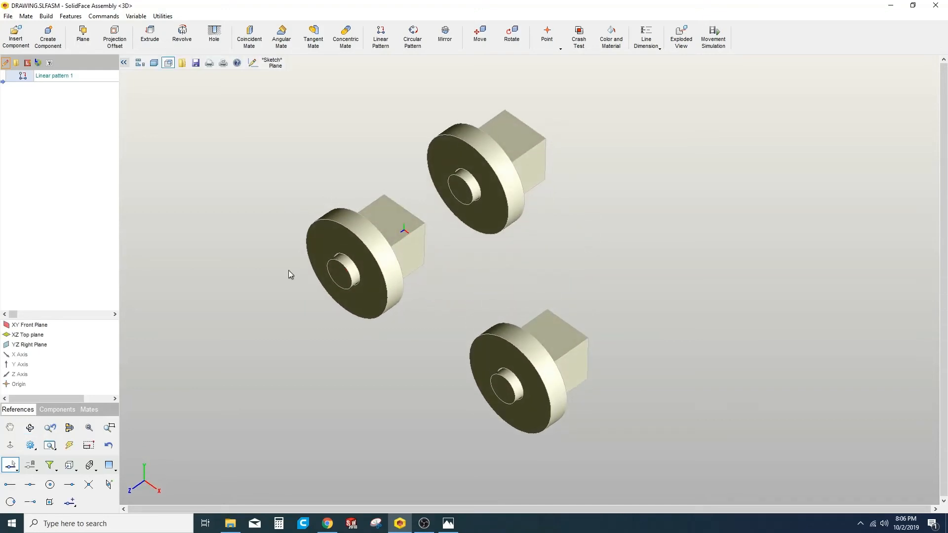